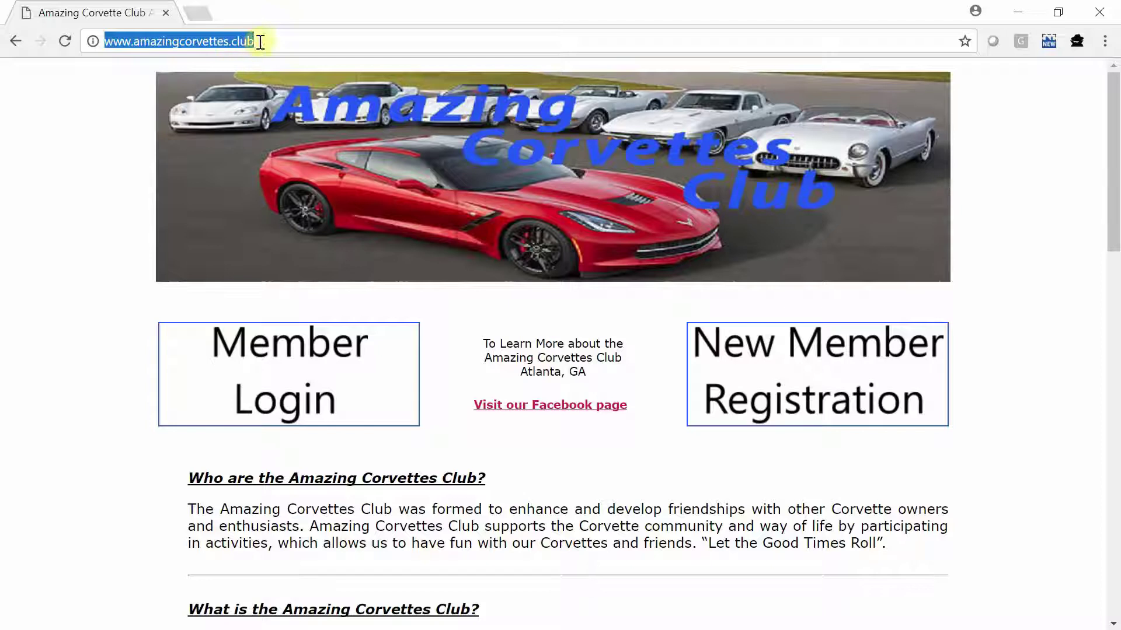
Step: Go to the Member Login page and scroll down to the User Login box
click(325, 359)
scroll(515, 354, down, 2)
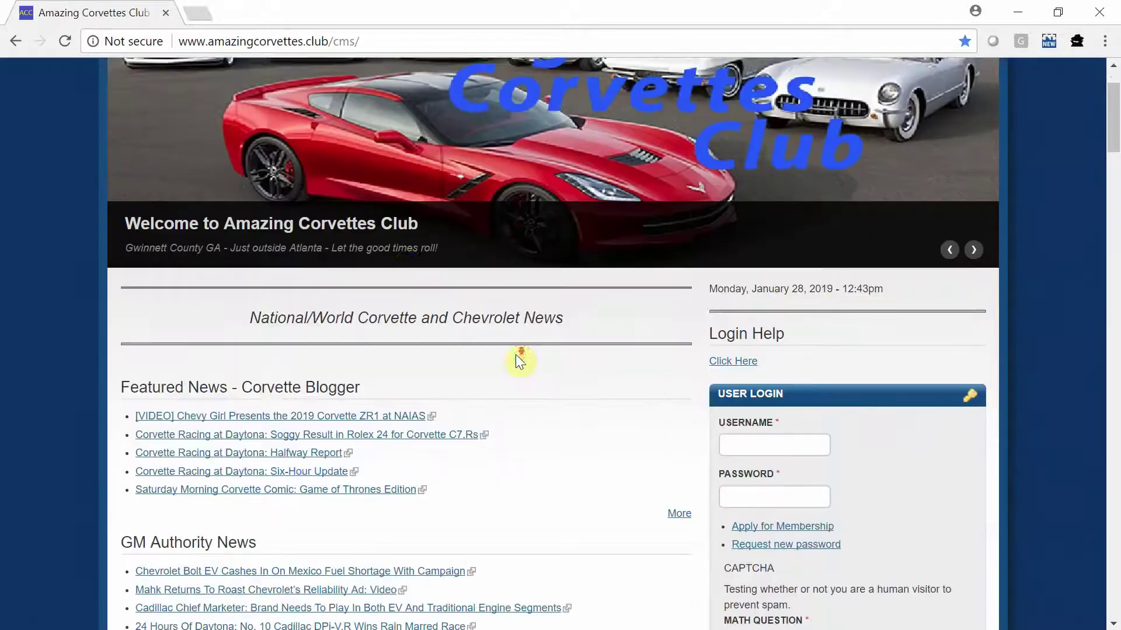
scroll(587, 385, down, 1)
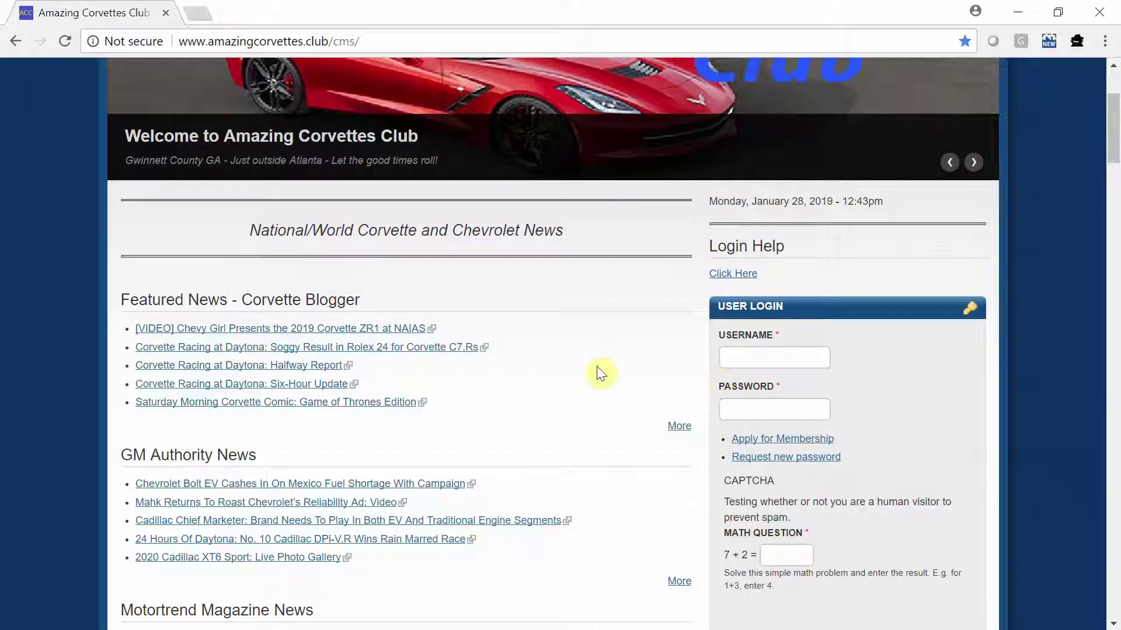
scroll(595, 373, down, 1)
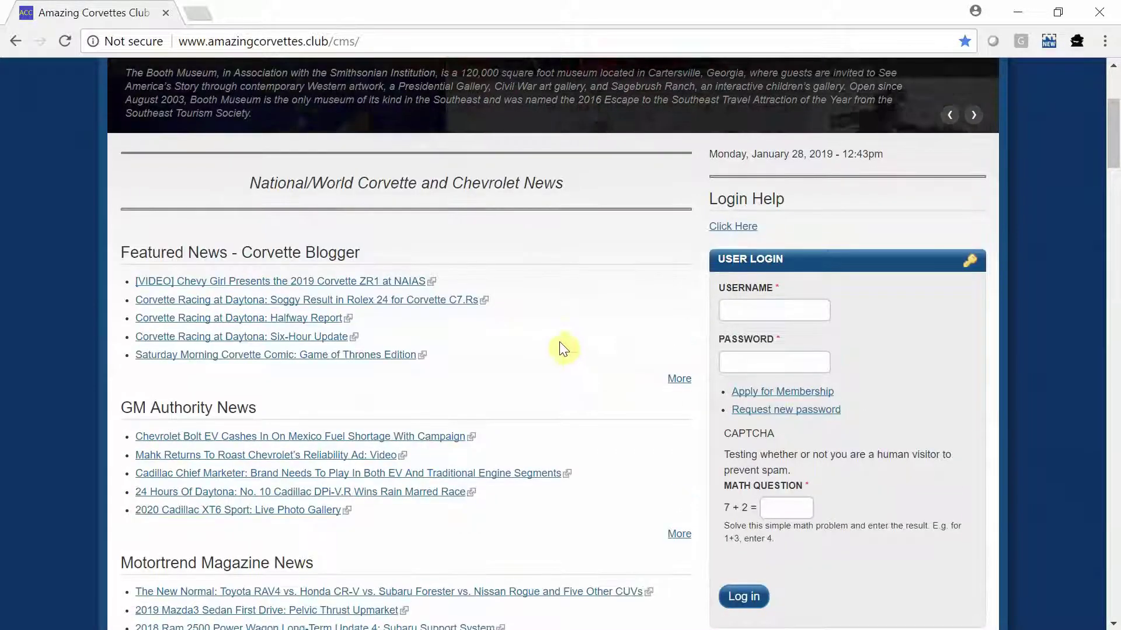
Step: Submit a new-password request for the account's e-mail address, answering the math question with 5
click(774, 410)
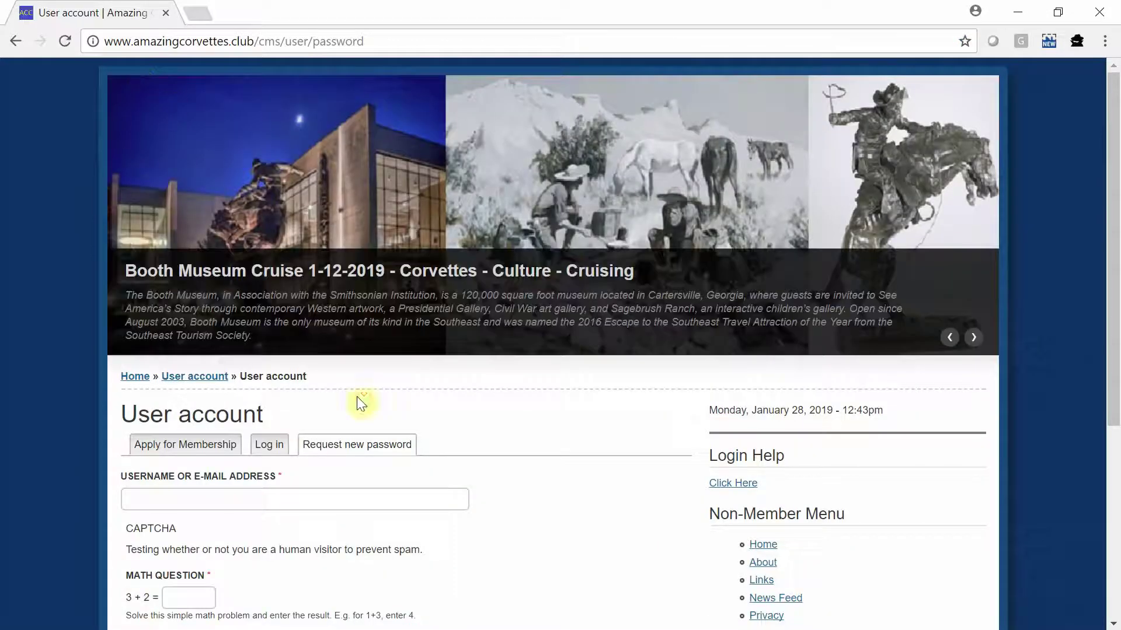
scroll(511, 445, down, 1)
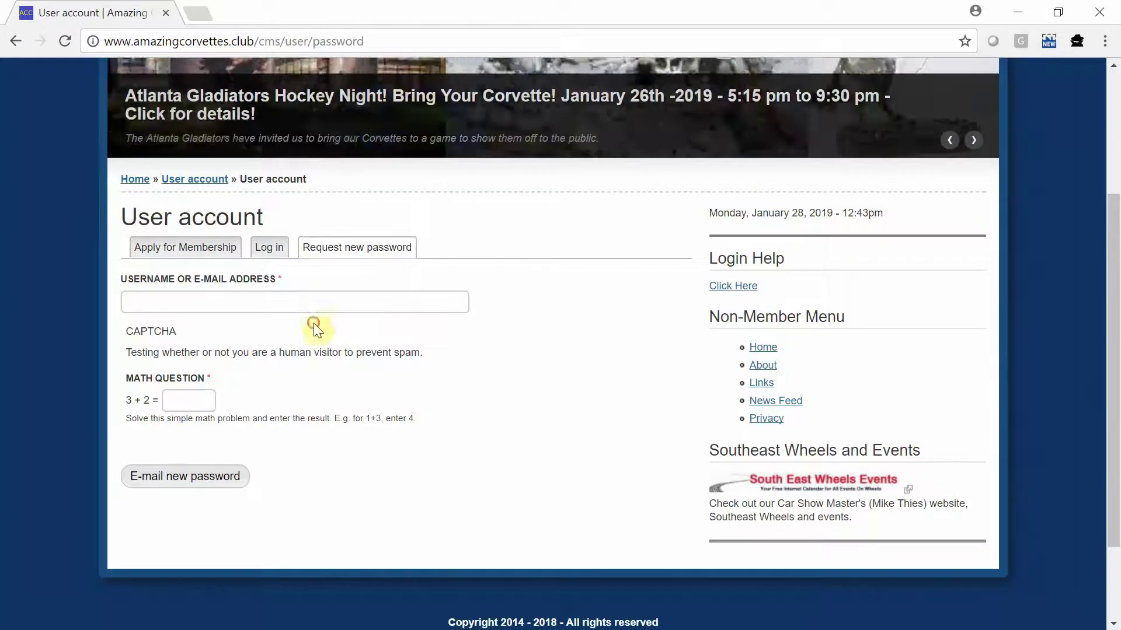
click(313, 304)
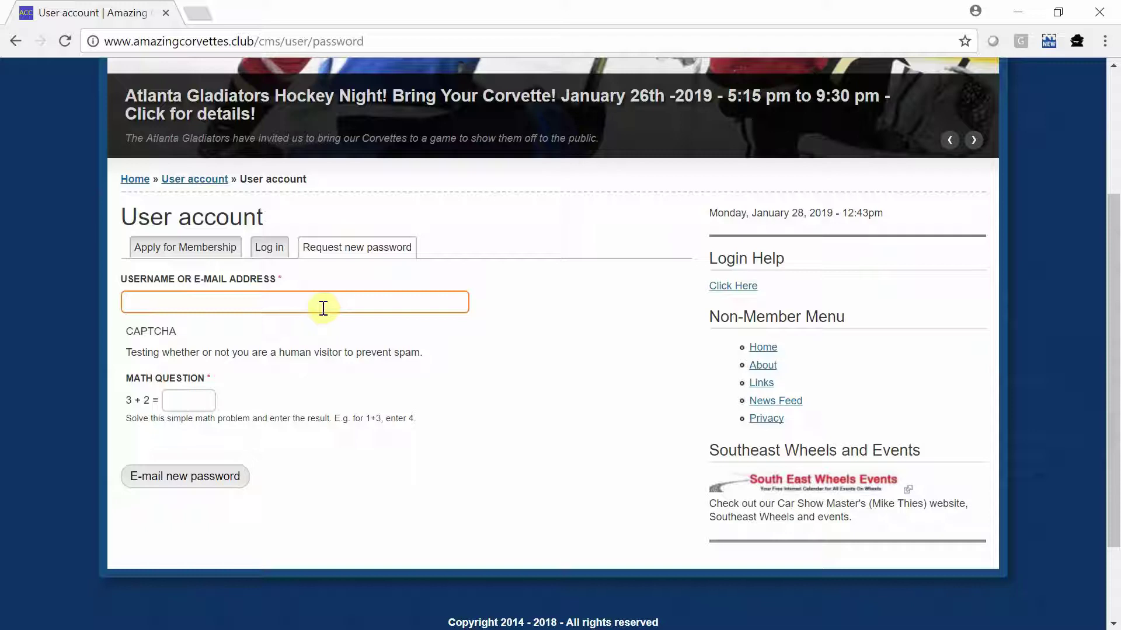
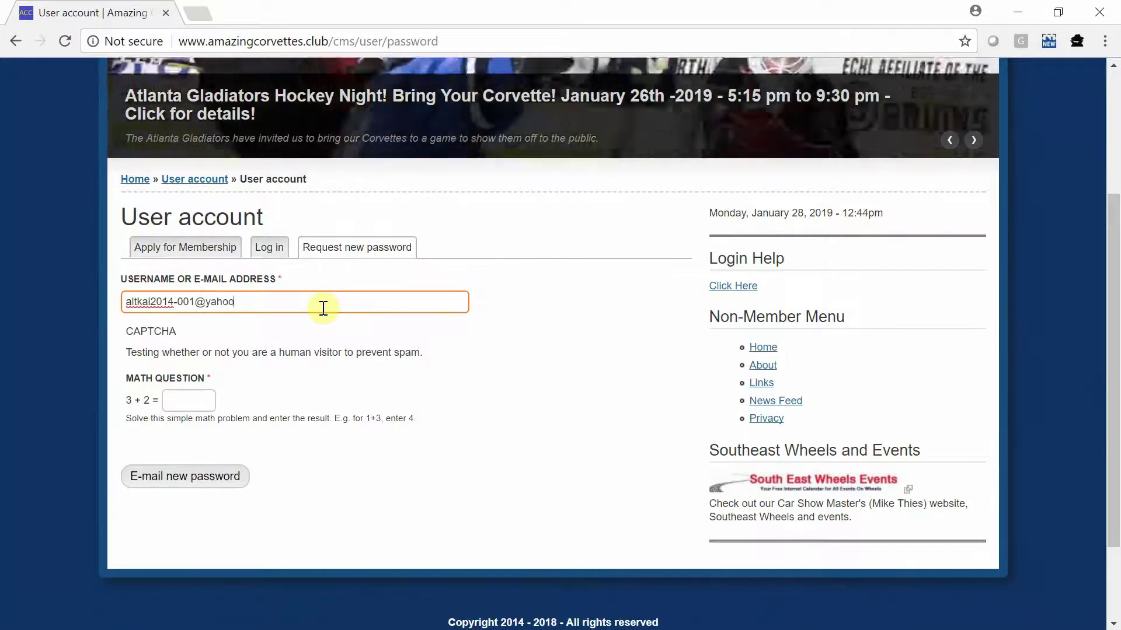
key(Tab)
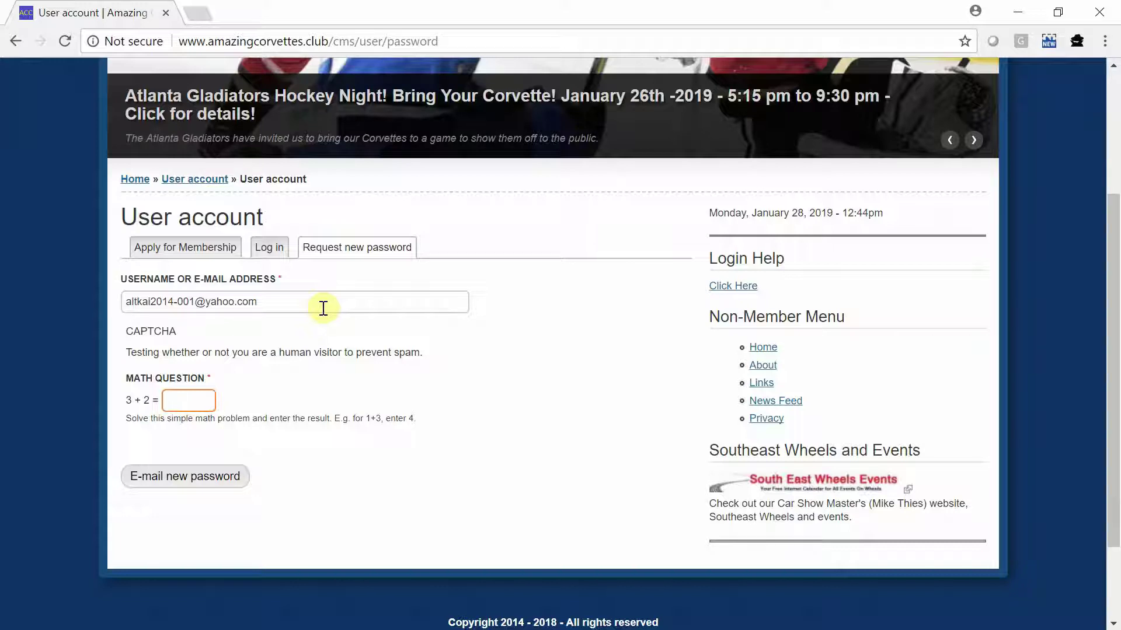
text(5)
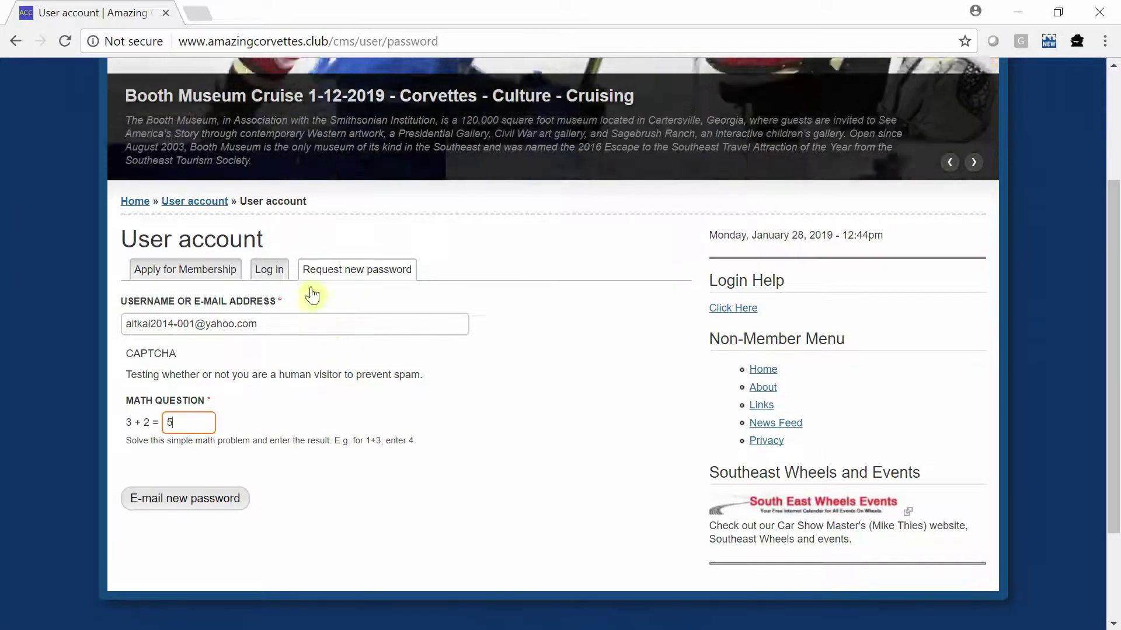
click(191, 502)
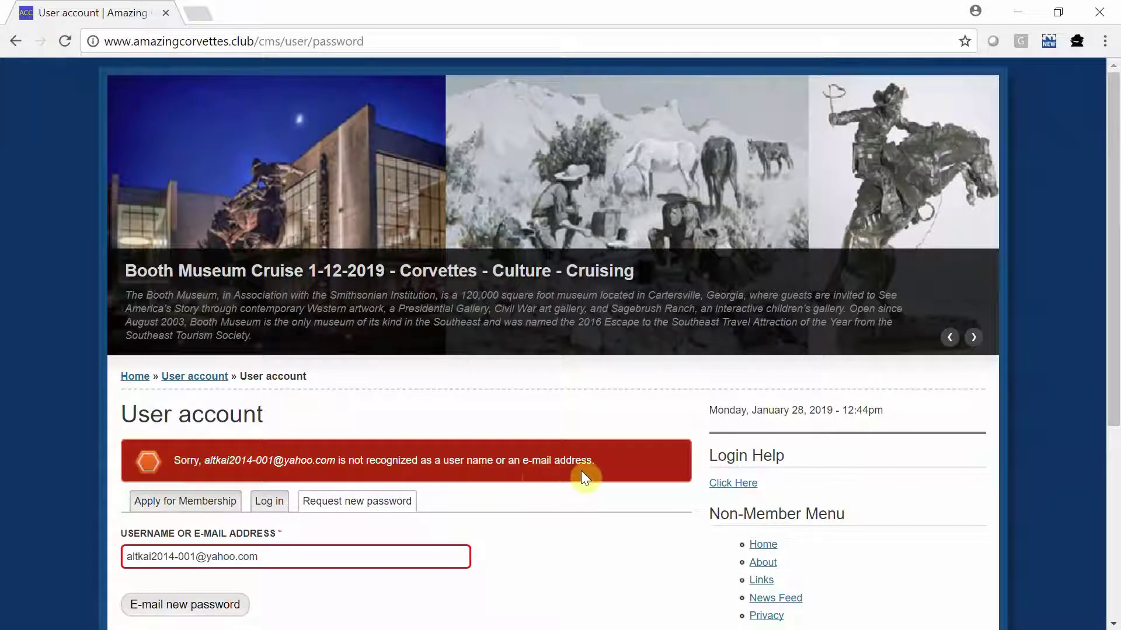
Step: Replace the rejected e-mail in the Username or E-mail field with test_user_01
scroll(580, 470, down, 2)
drag(298, 474, 22, 474)
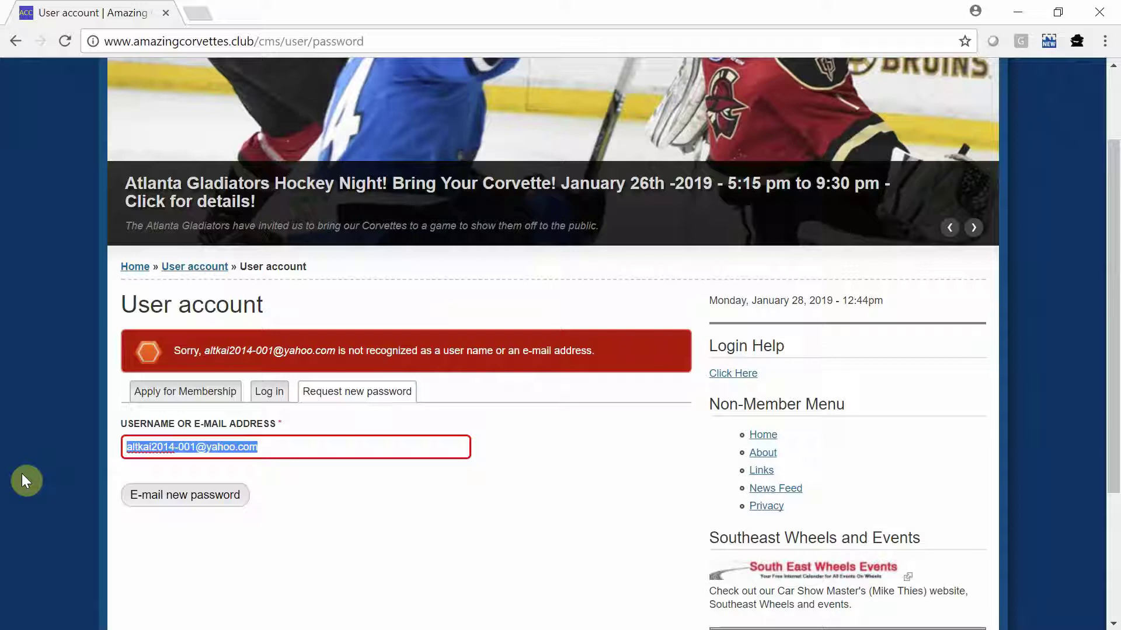
text(test_)
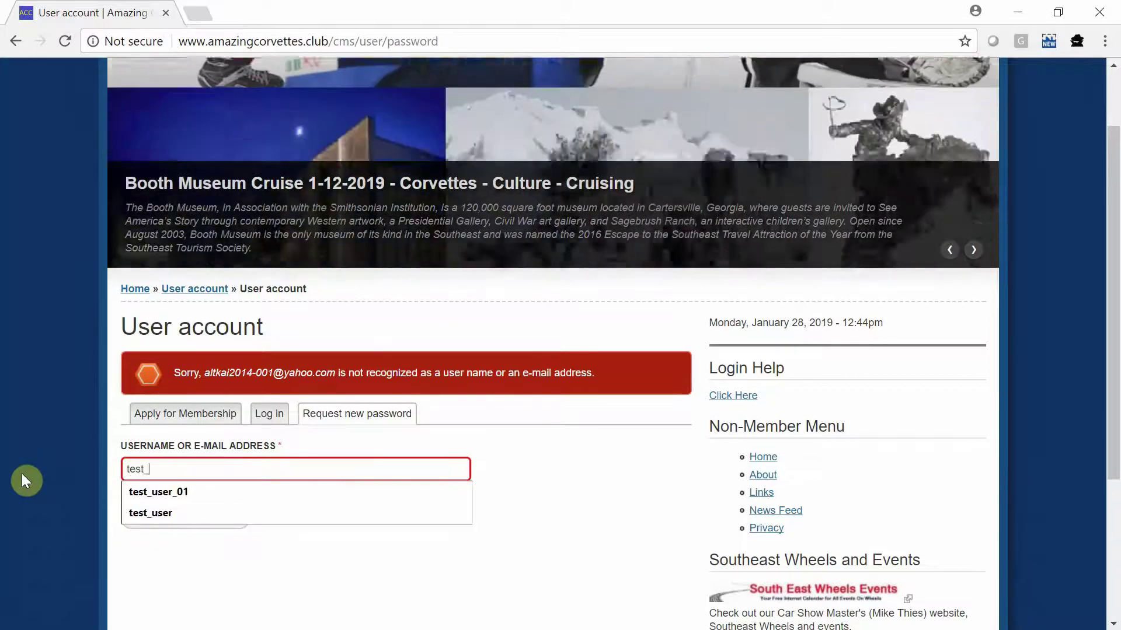
text(user_01)
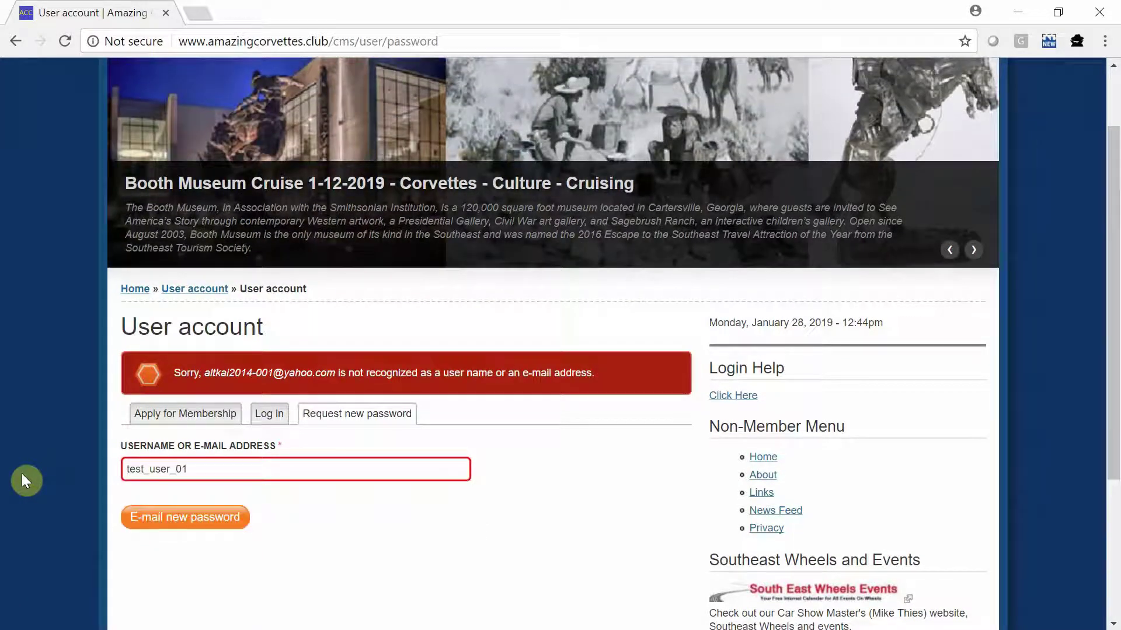
Step: Submit the test_user_01 reset request with 'E-mail new password' and await confirmation
click(184, 518)
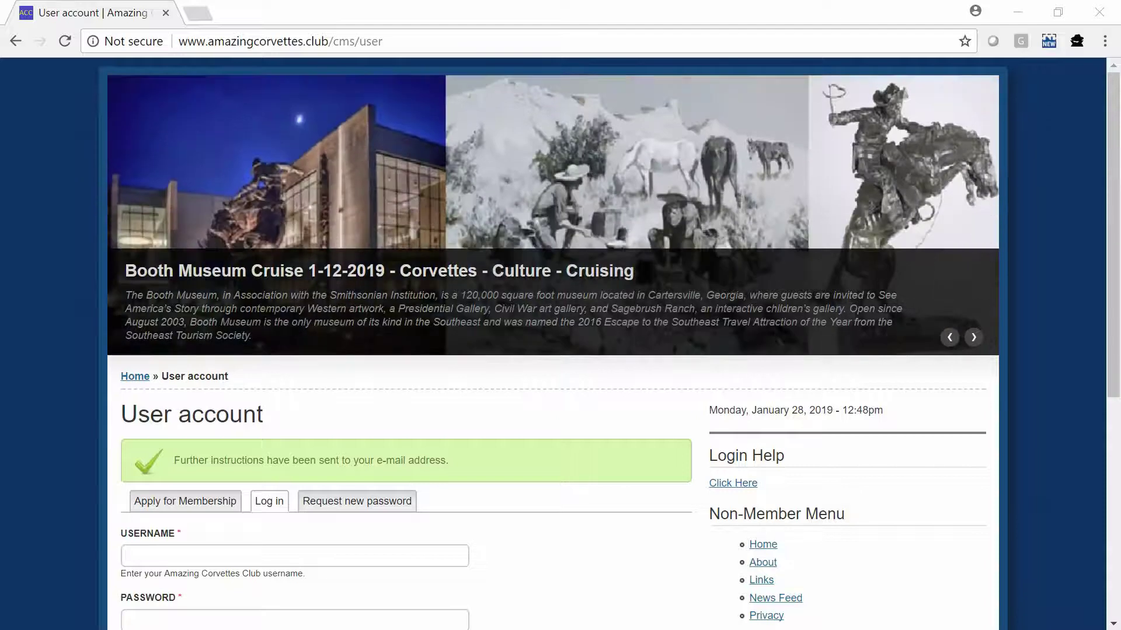
Step: Load the pasted one-time reset link and log in to the account edit page
click(436, 42)
key(ctrl+v)
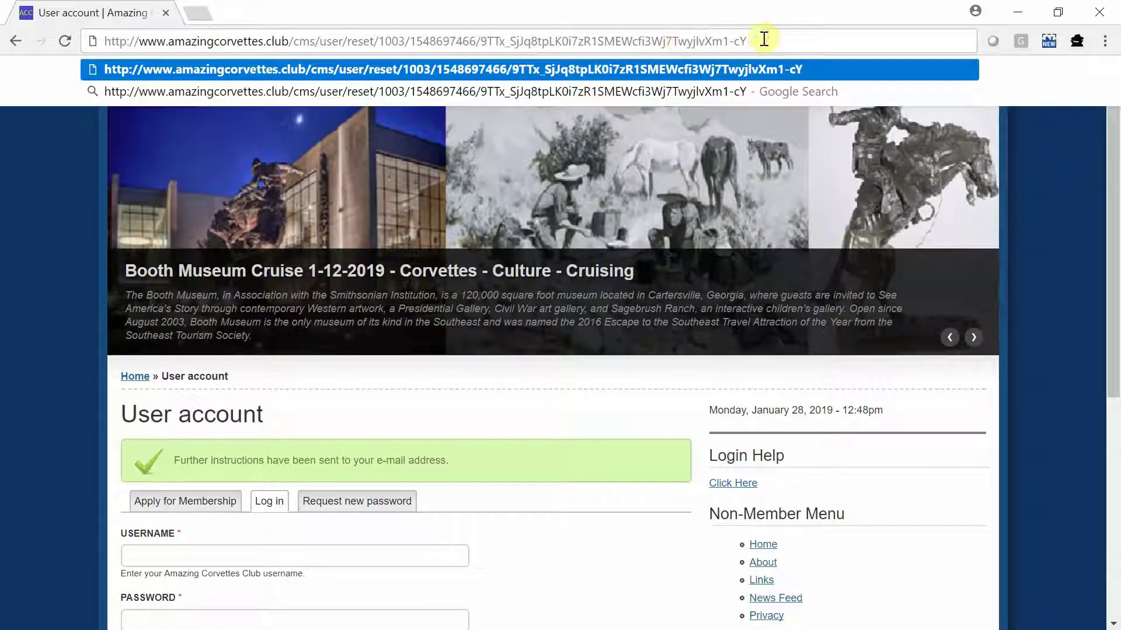
key(Return)
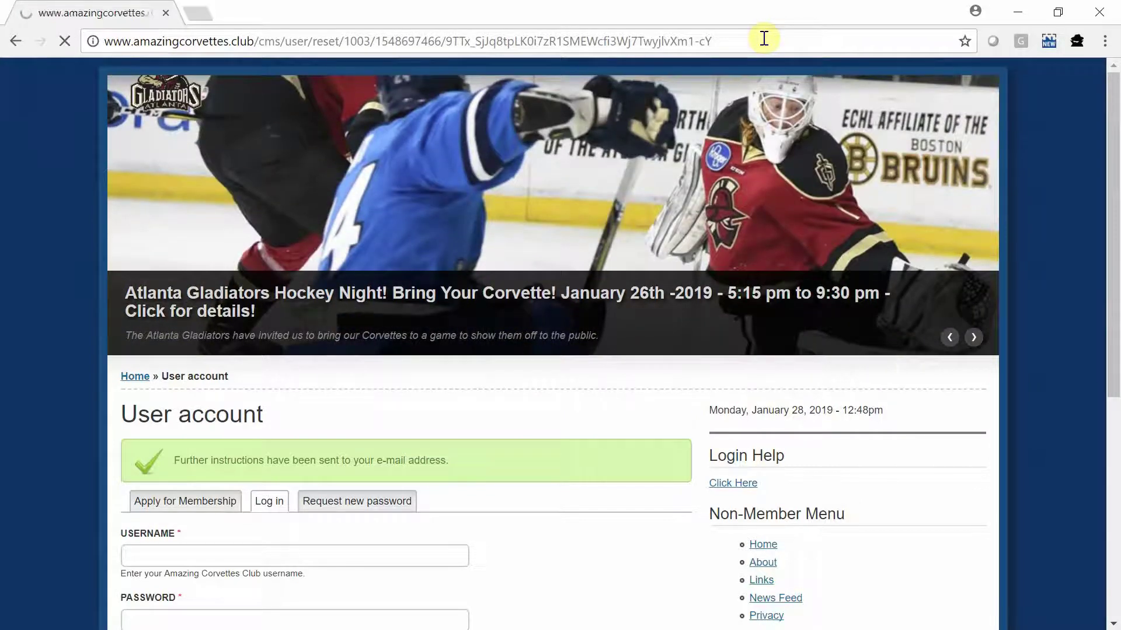
scroll(259, 459, down, 2)
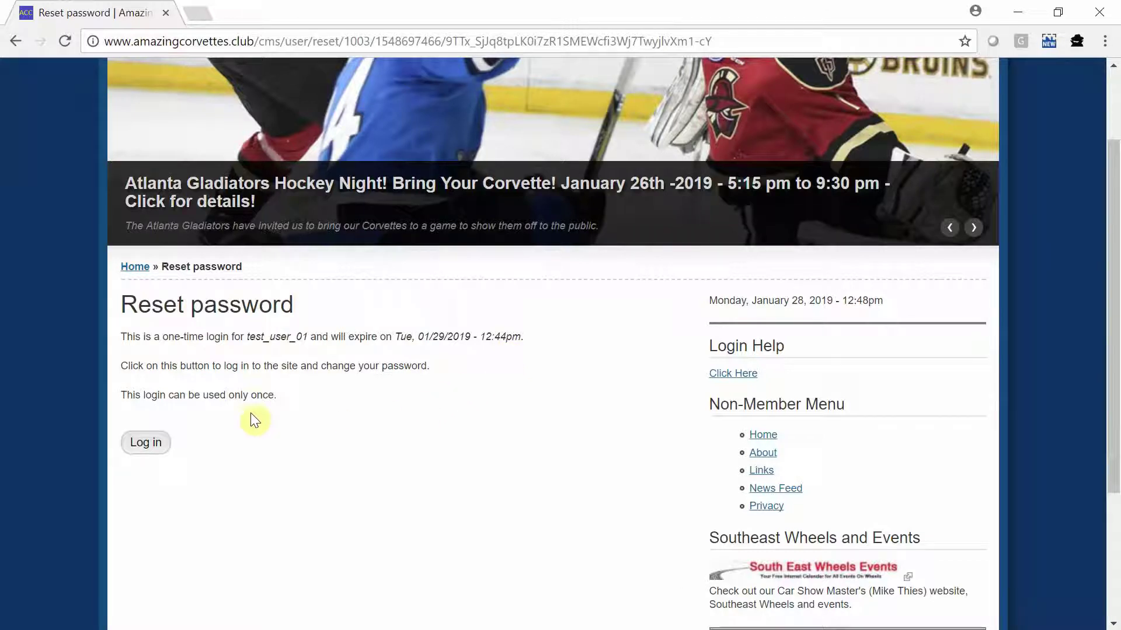
click(153, 443)
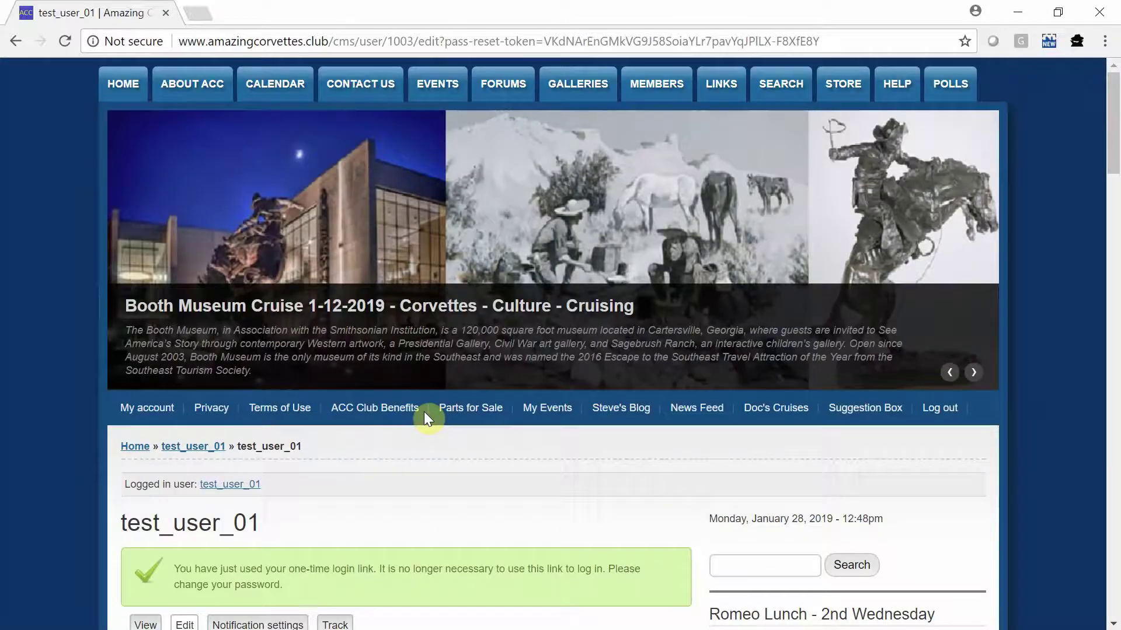
Step: Enter a strong new password and type its confirmation in Confirm Password
scroll(424, 411, down, 3)
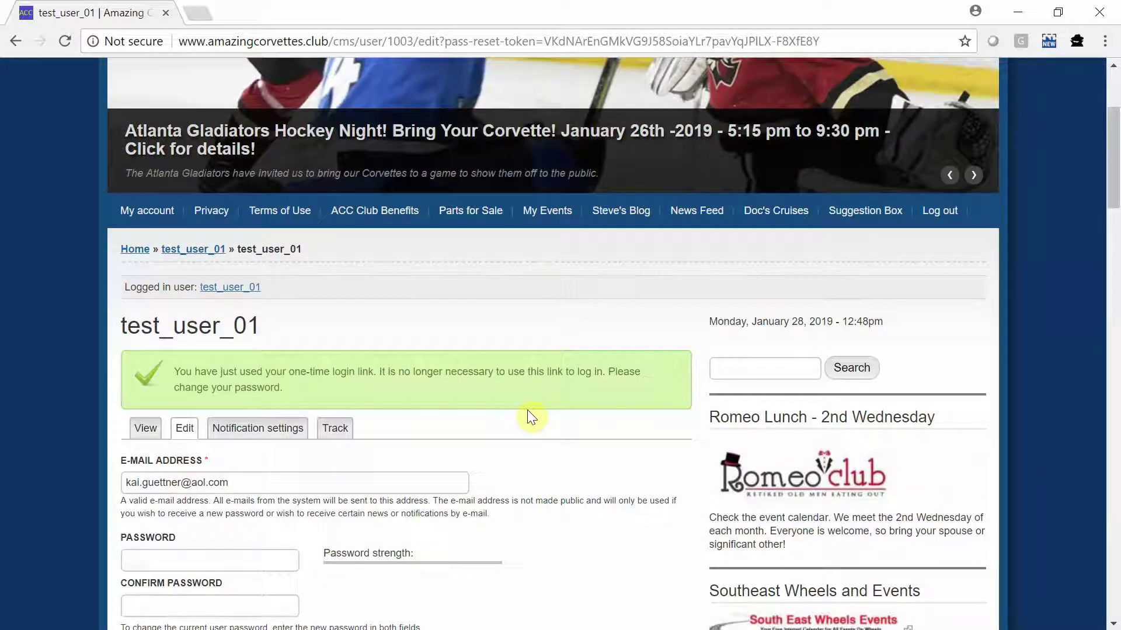
scroll(513, 414, down, 1)
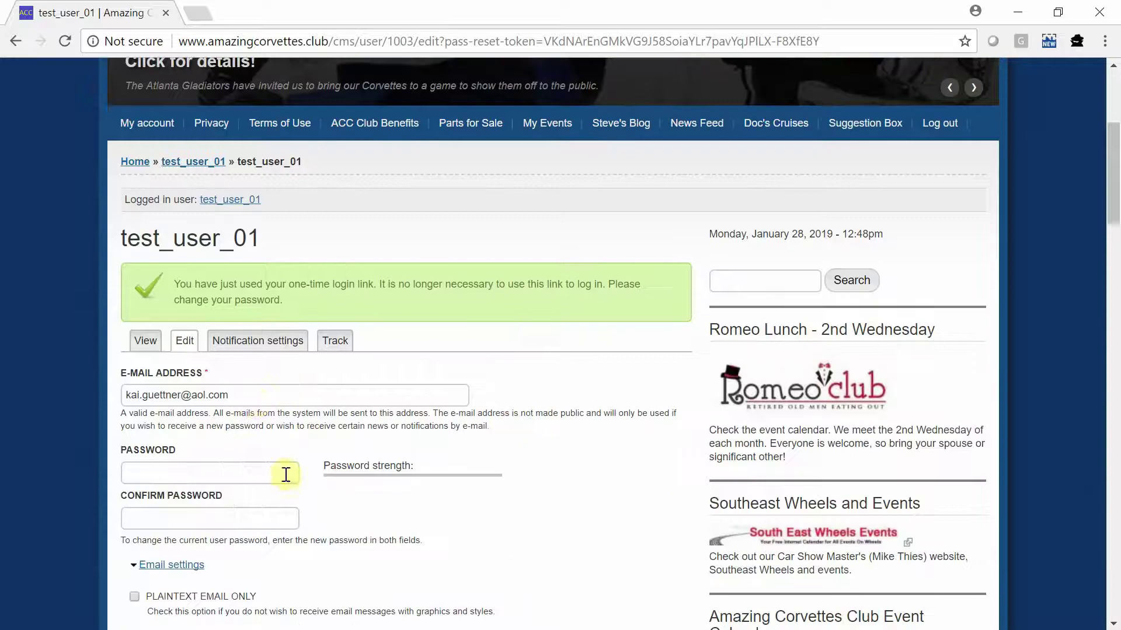
scroll(233, 444, down, 1)
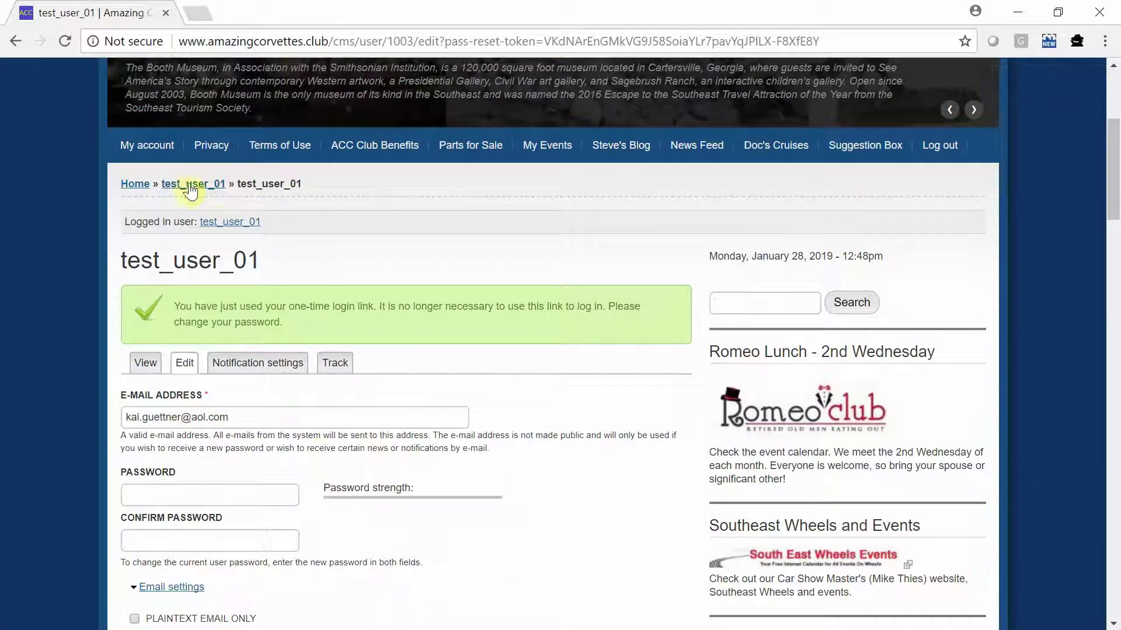
click(217, 495)
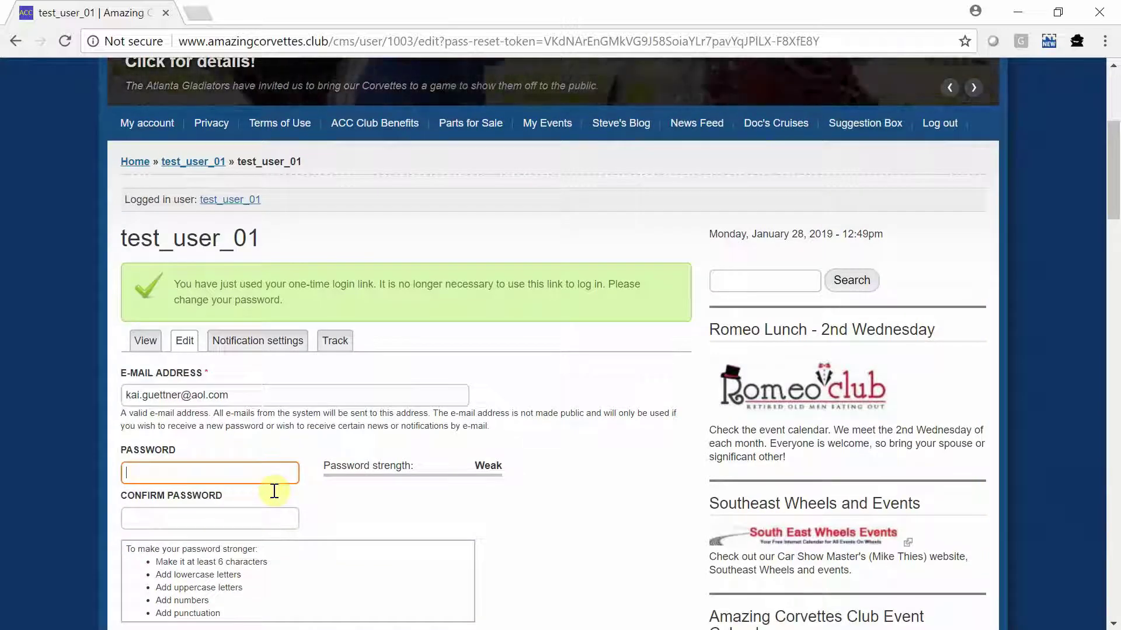
text(1234)
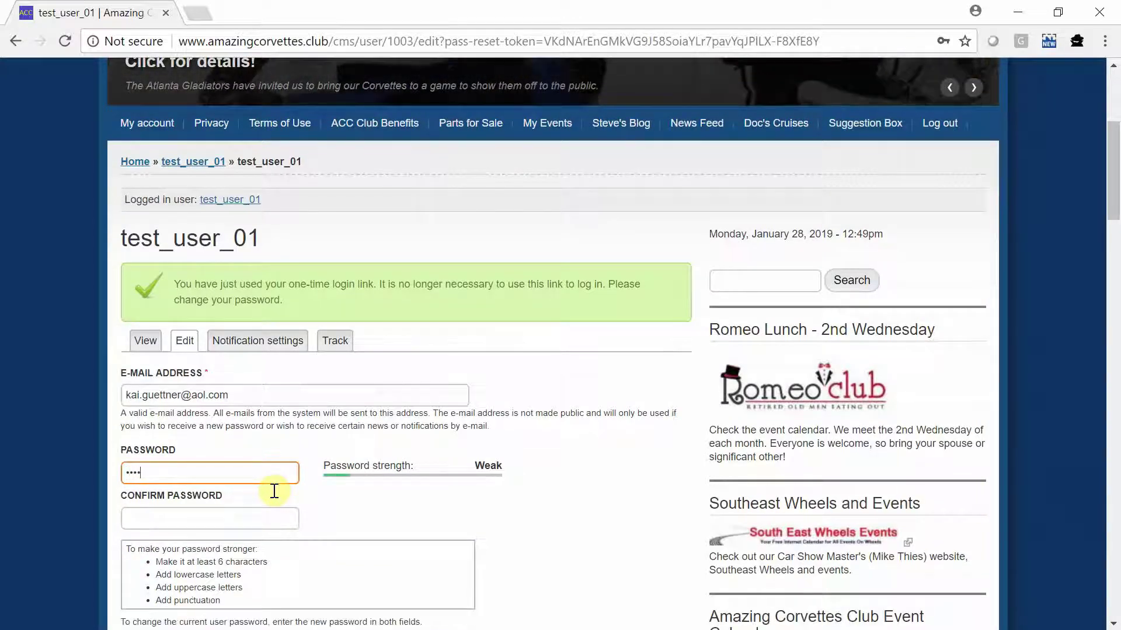
text(Abc)
key(Tab)
text(123)
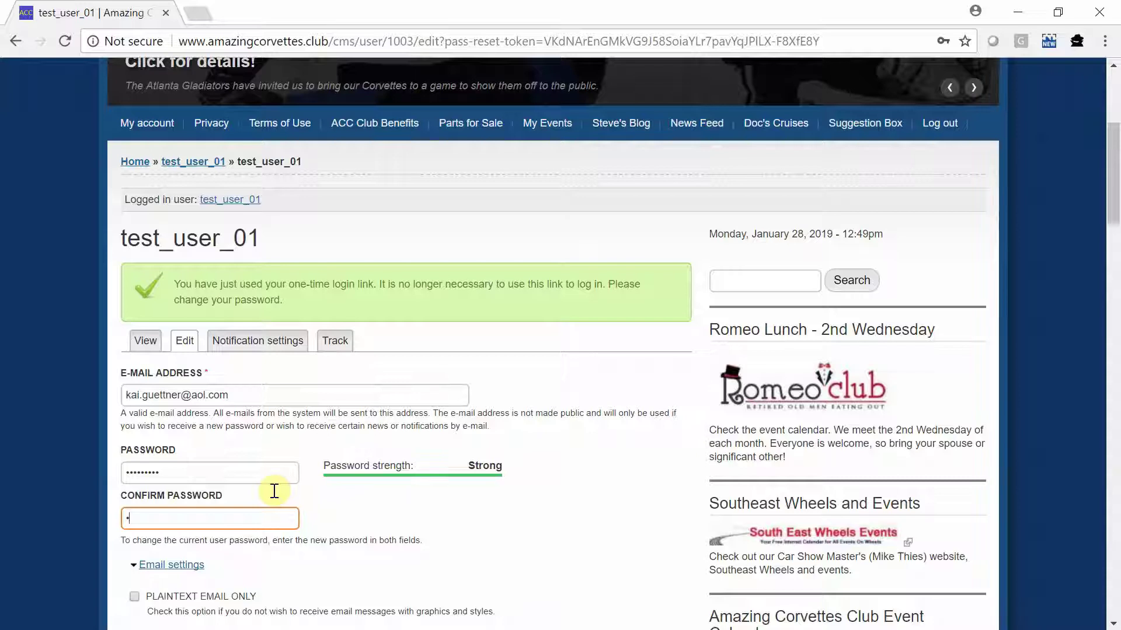
text(••••••)
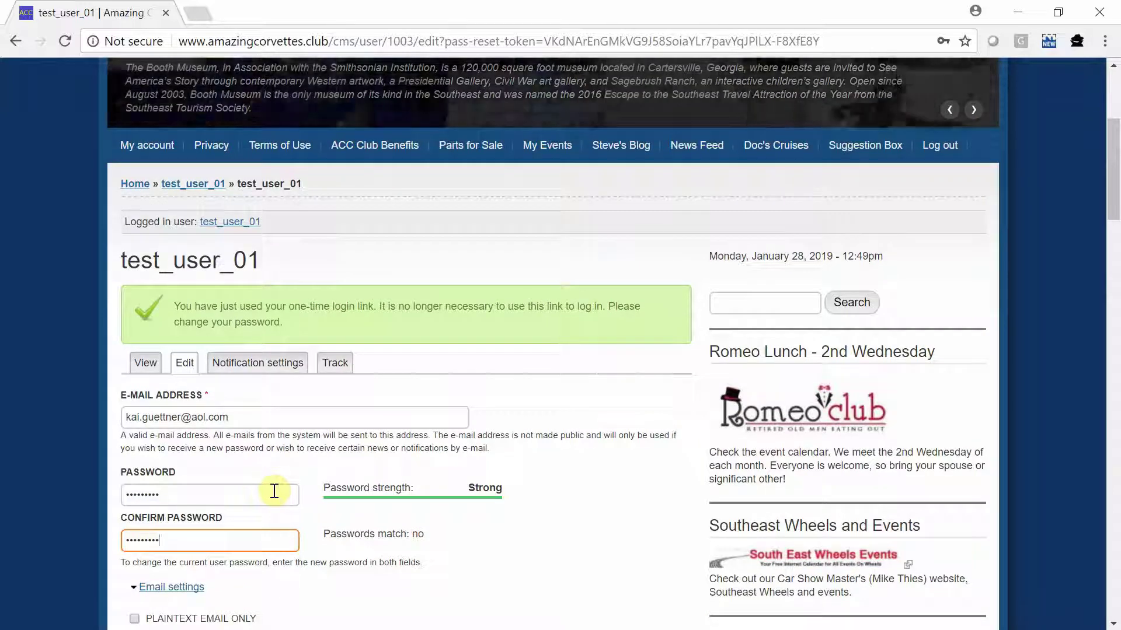
scroll(294, 519, down, 2)
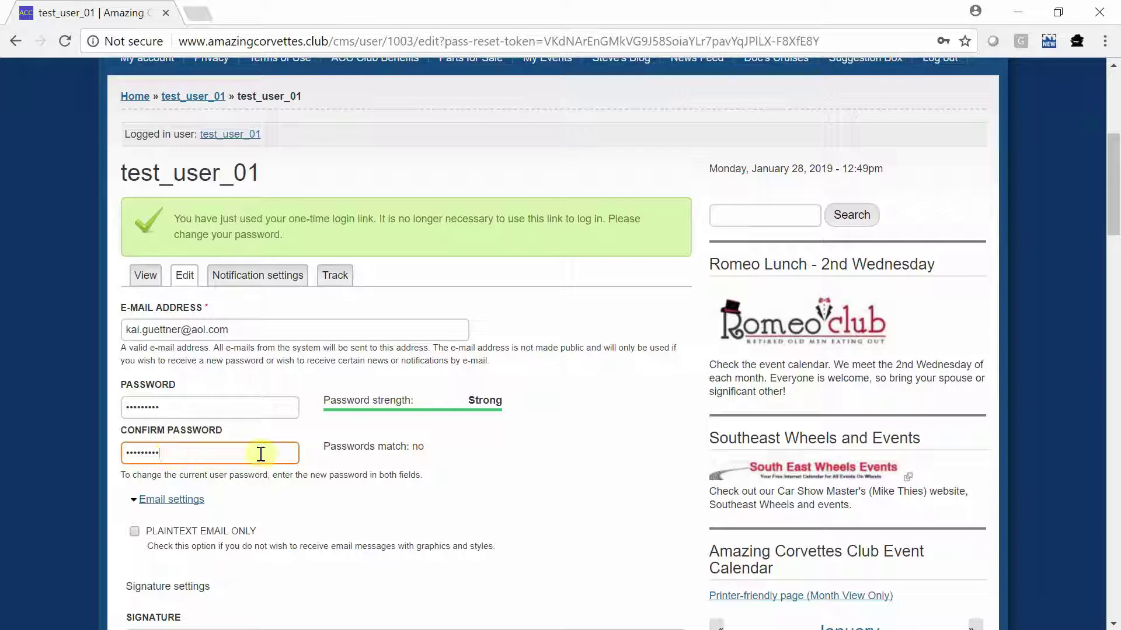
Step: Retype the new password in the Password field and move to Confirm Password
double_click(201, 407)
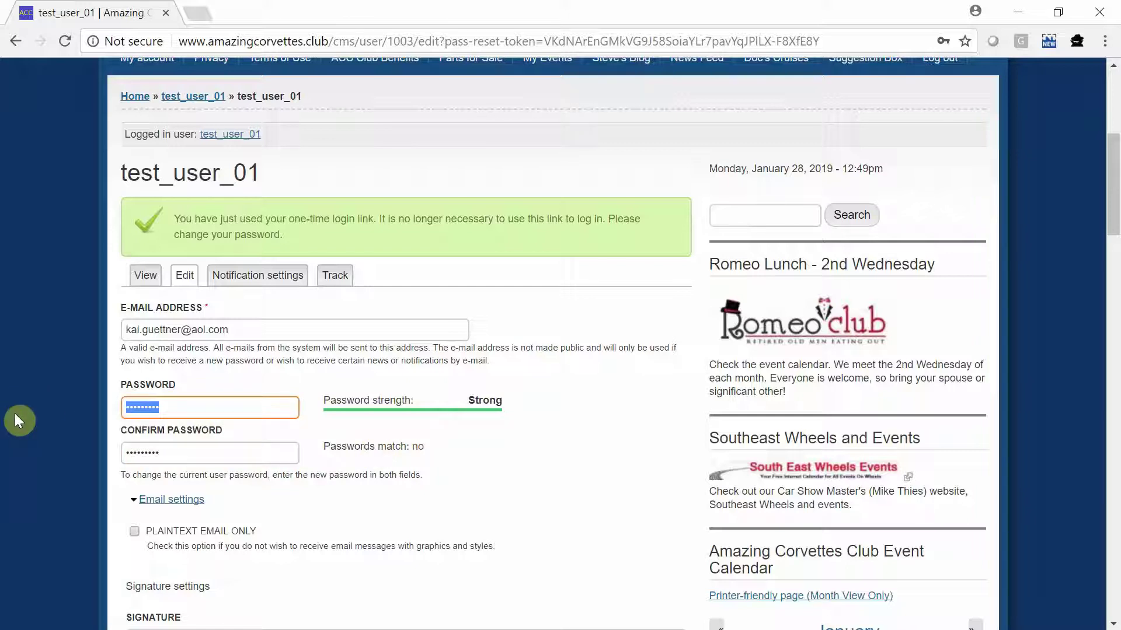
text(••••••••)
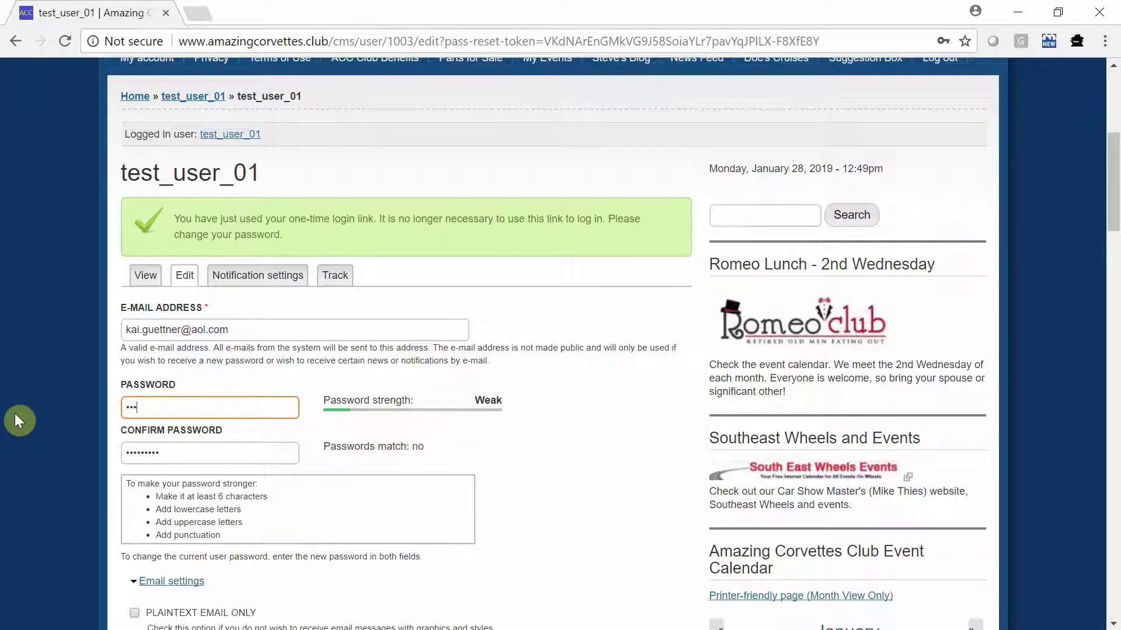
text(•)
key(Tab)
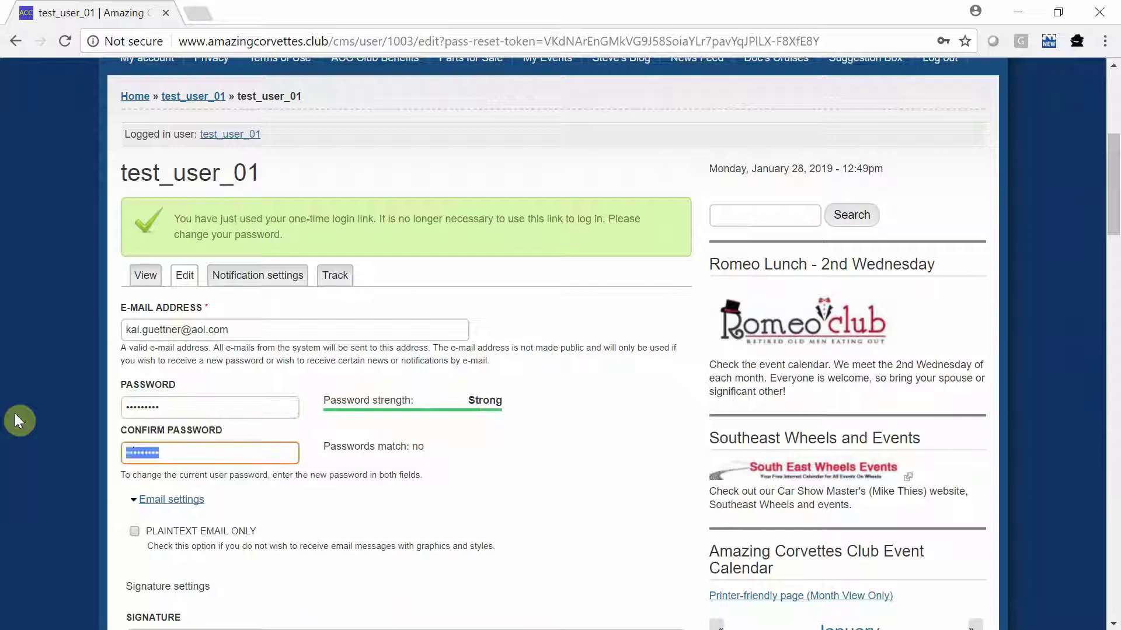
text(•••••••••)
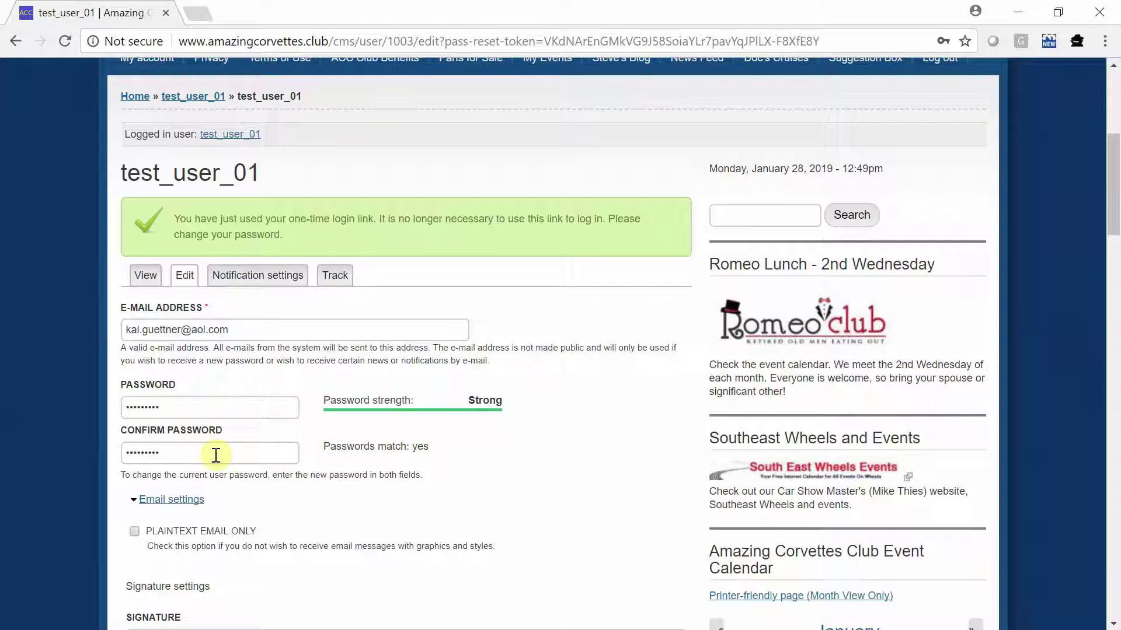
Step: Save the account form with the new password and view the club home page
scroll(279, 449, down, 15)
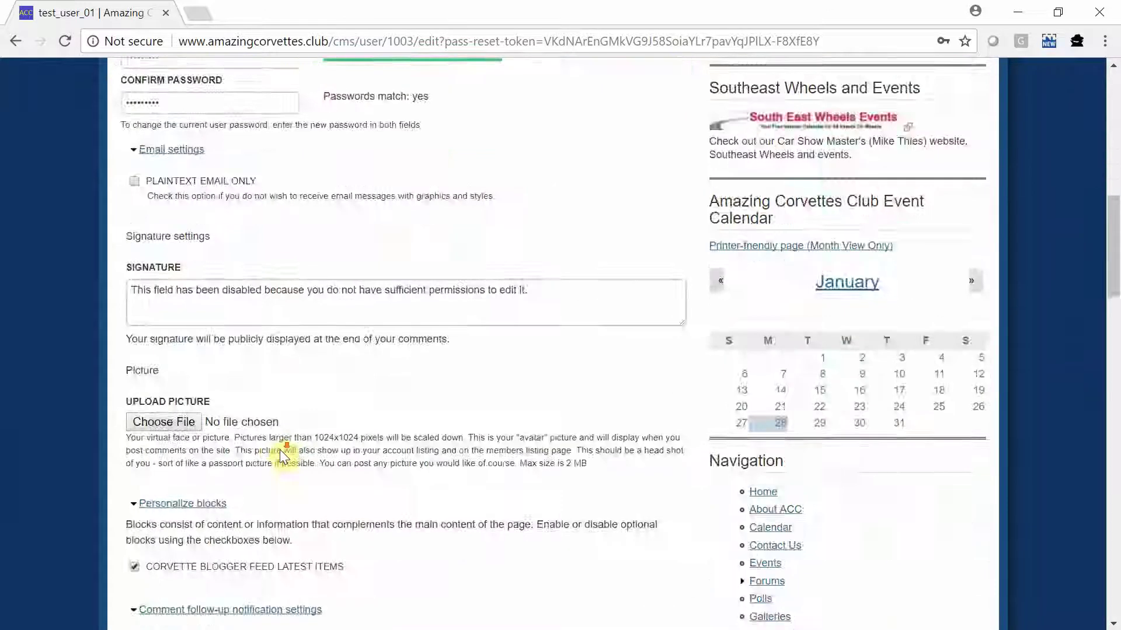
scroll(280, 450, down, 12)
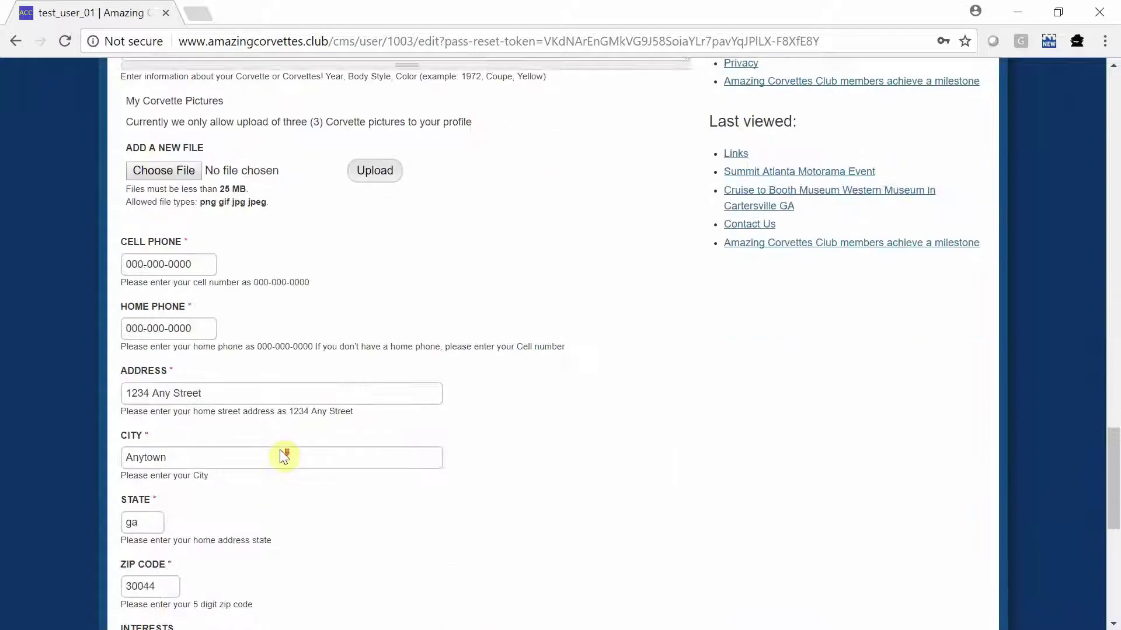
scroll(281, 450, down, 8)
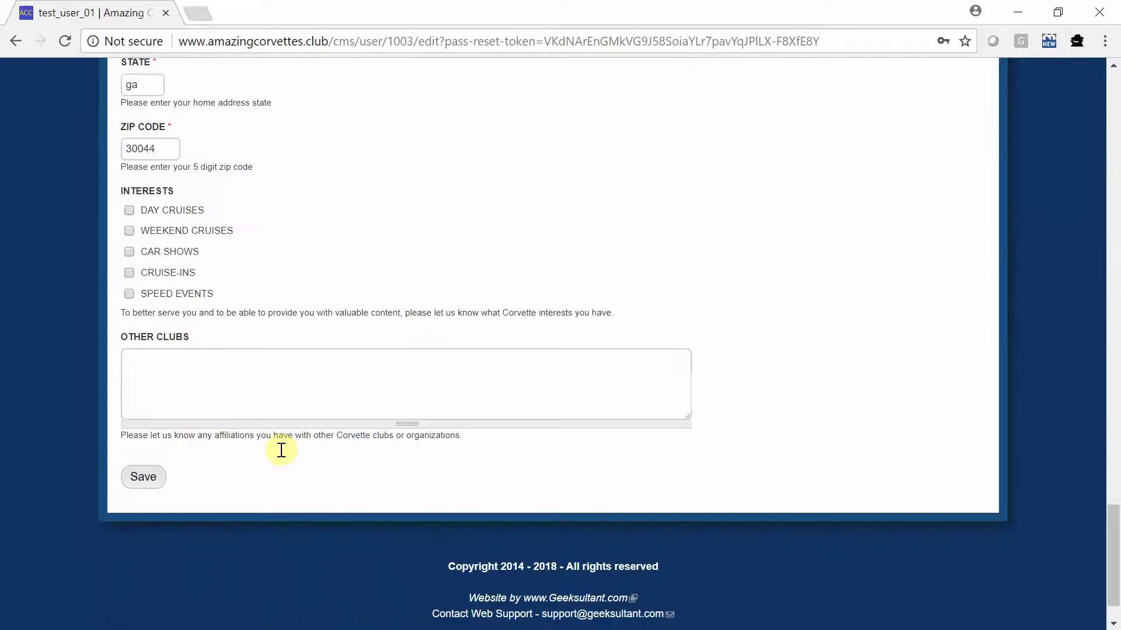
click(141, 478)
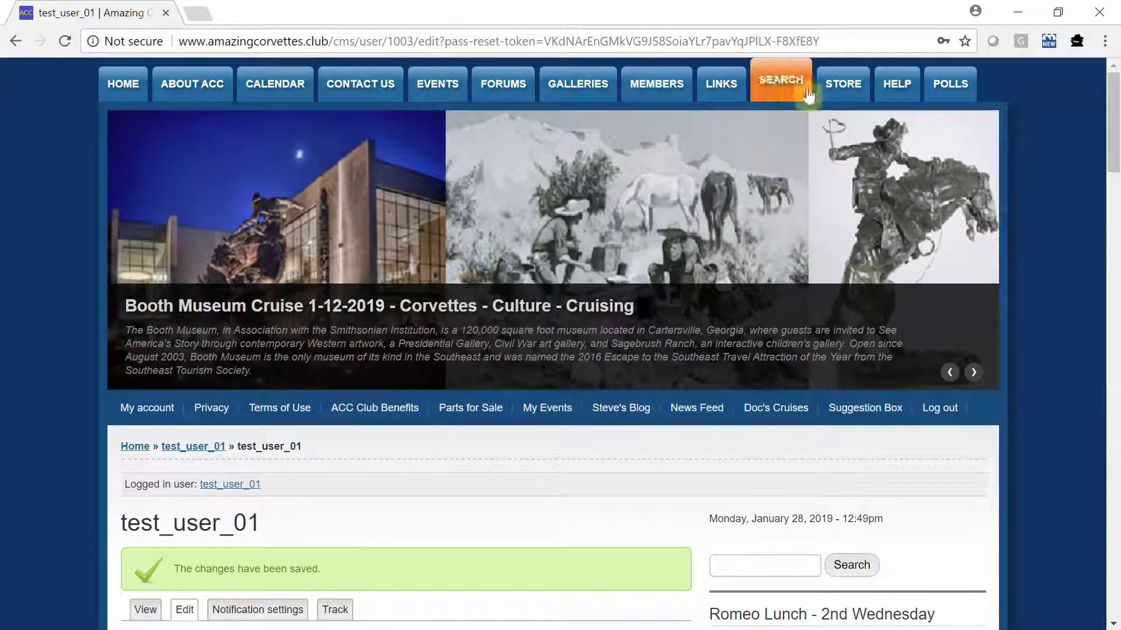
scroll(340, 524, down, 3)
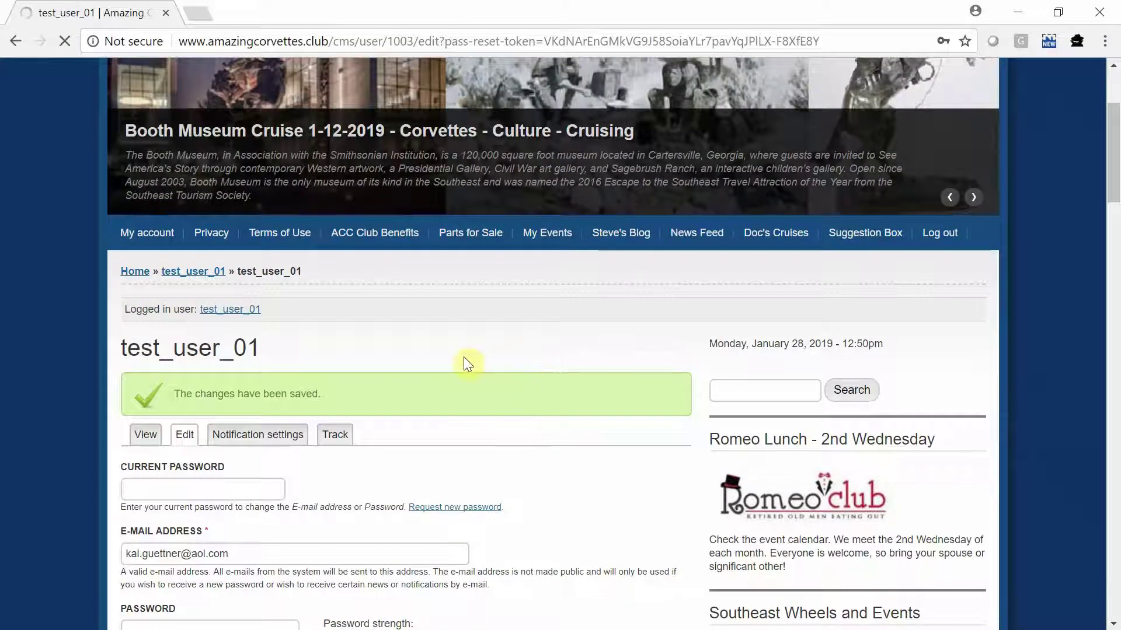
scroll(651, 444, down, 2)
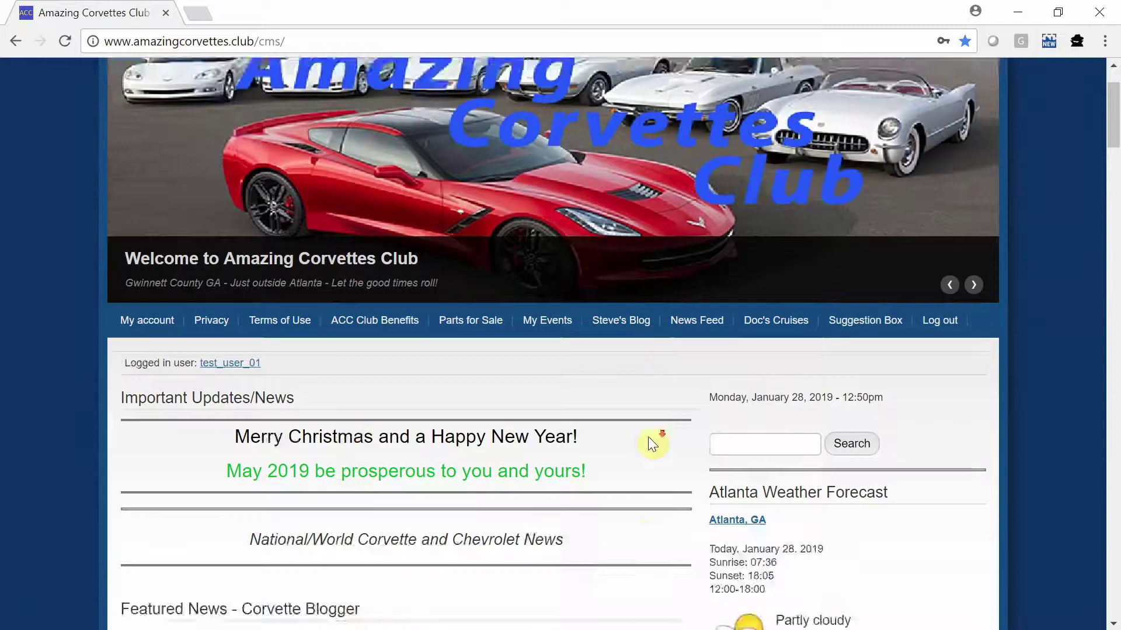
scroll(639, 440, down, 5)
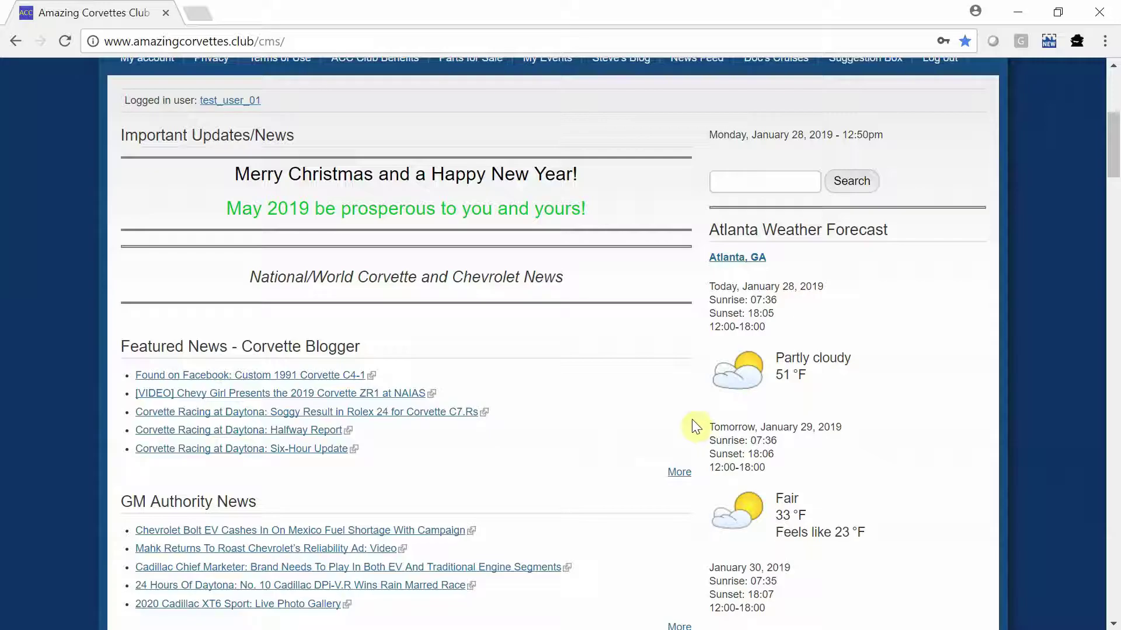
scroll(359, 453, down, 2)
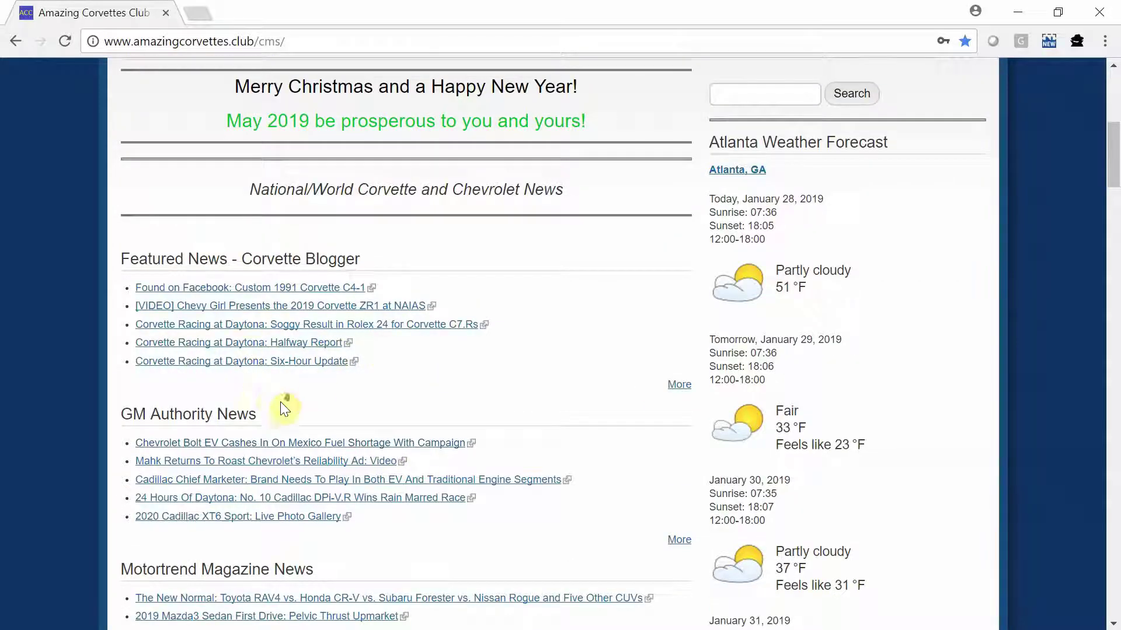
scroll(292, 403, down, 3)
scroll(199, 329, up, 2)
scroll(233, 397, down, 2)
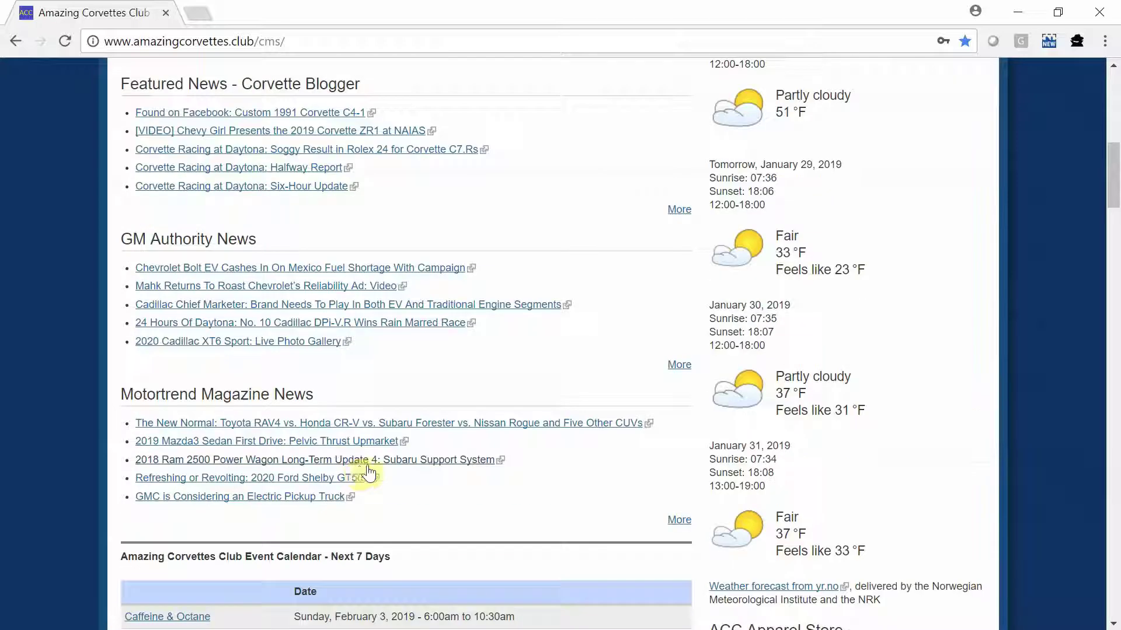
scroll(371, 472, down, 3)
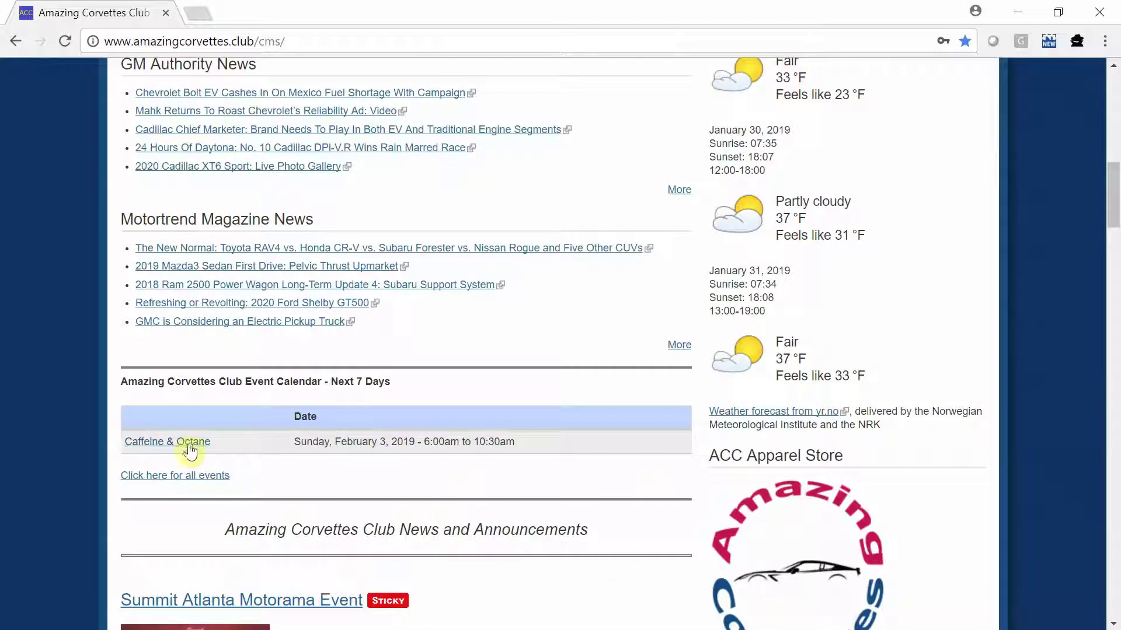
scroll(420, 467, down, 1)
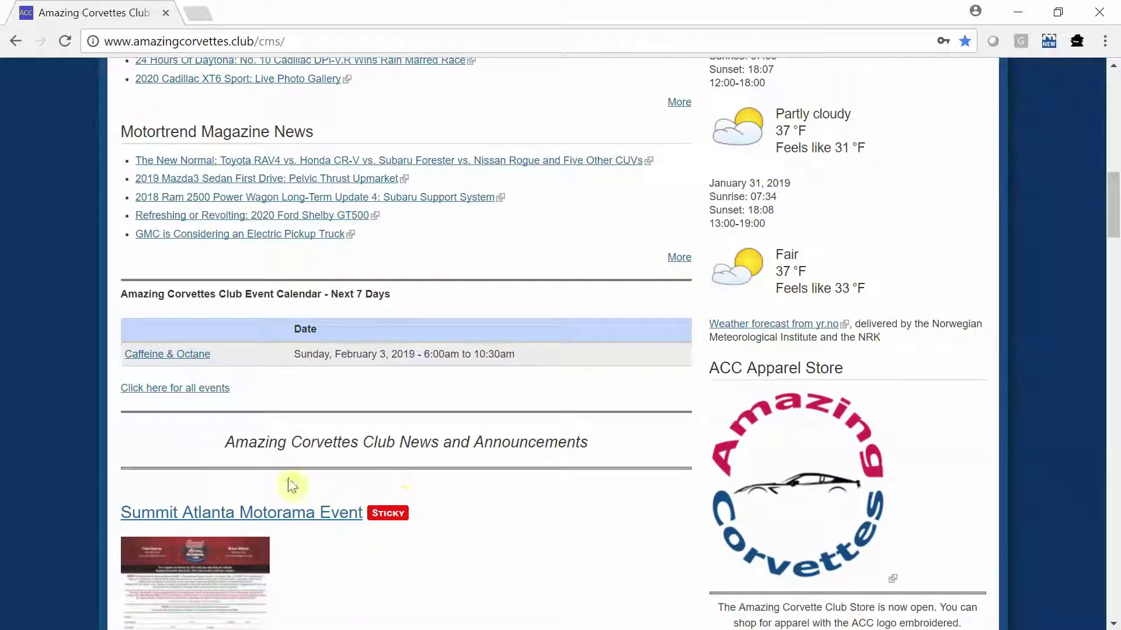
scroll(582, 578, up, 5)
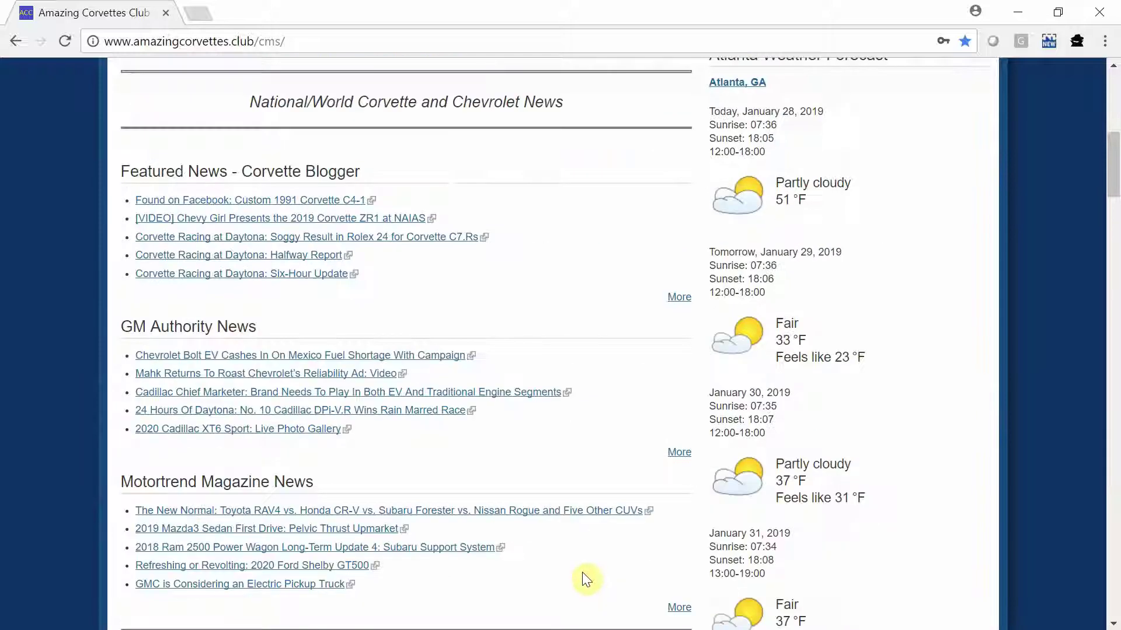
scroll(583, 572, up, 6)
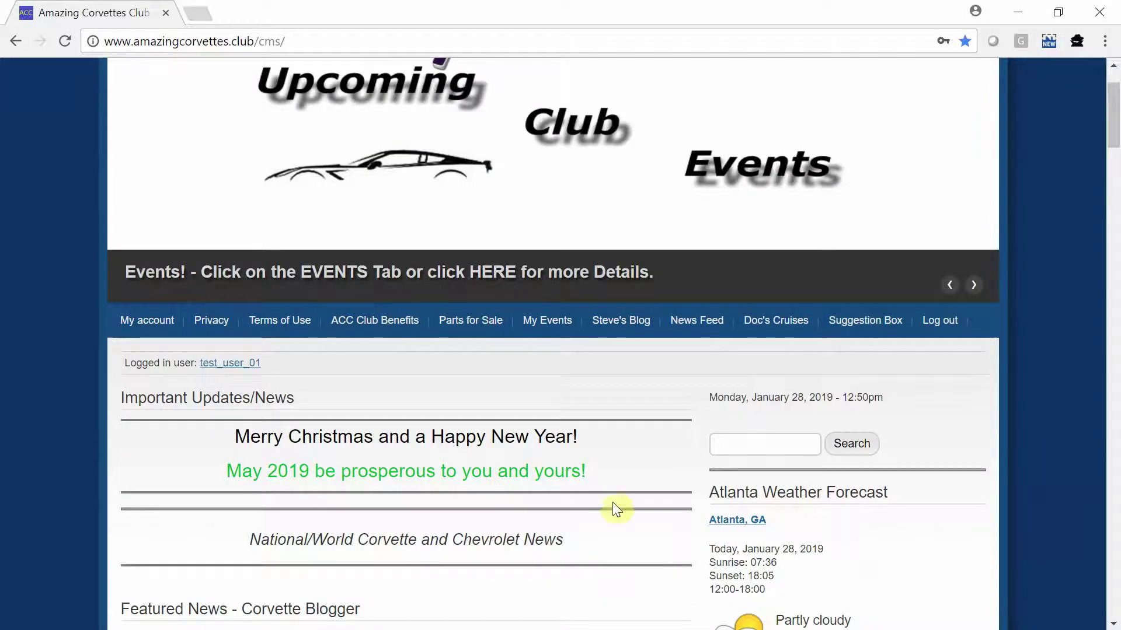
scroll(610, 513, down, 7)
scroll(607, 515, down, 20)
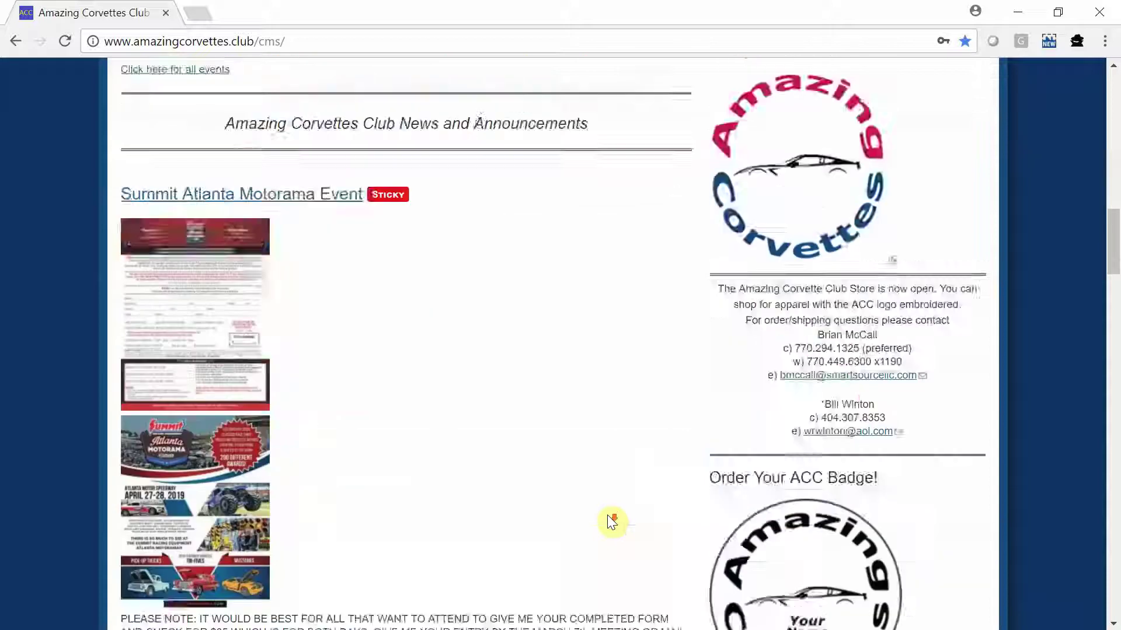
scroll(607, 523, down, 20)
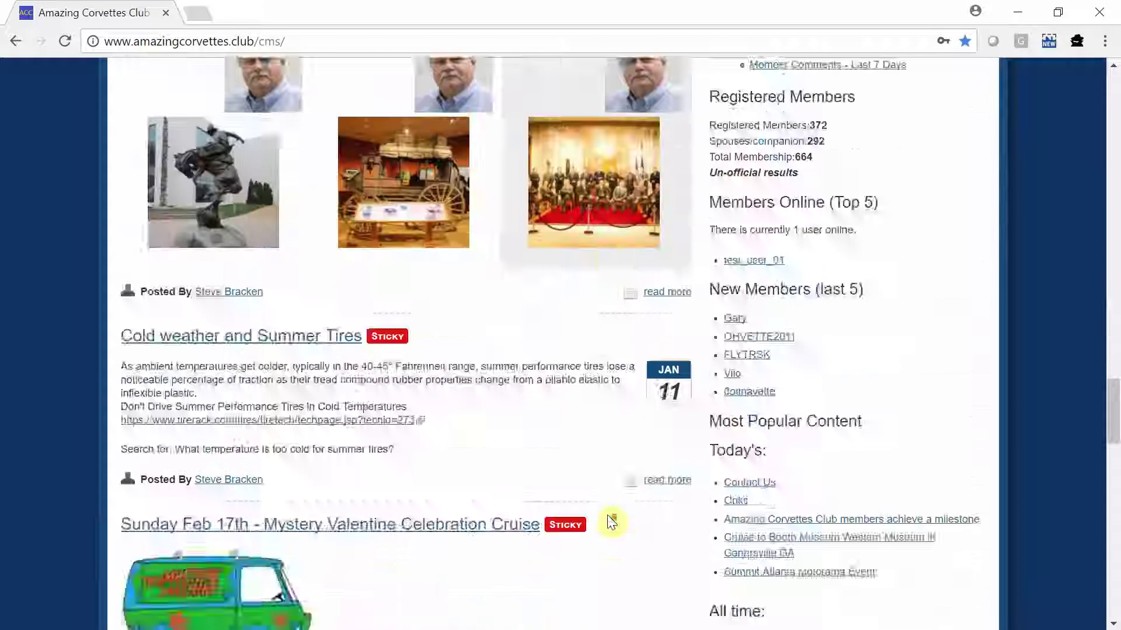
scroll(610, 522, down, 15)
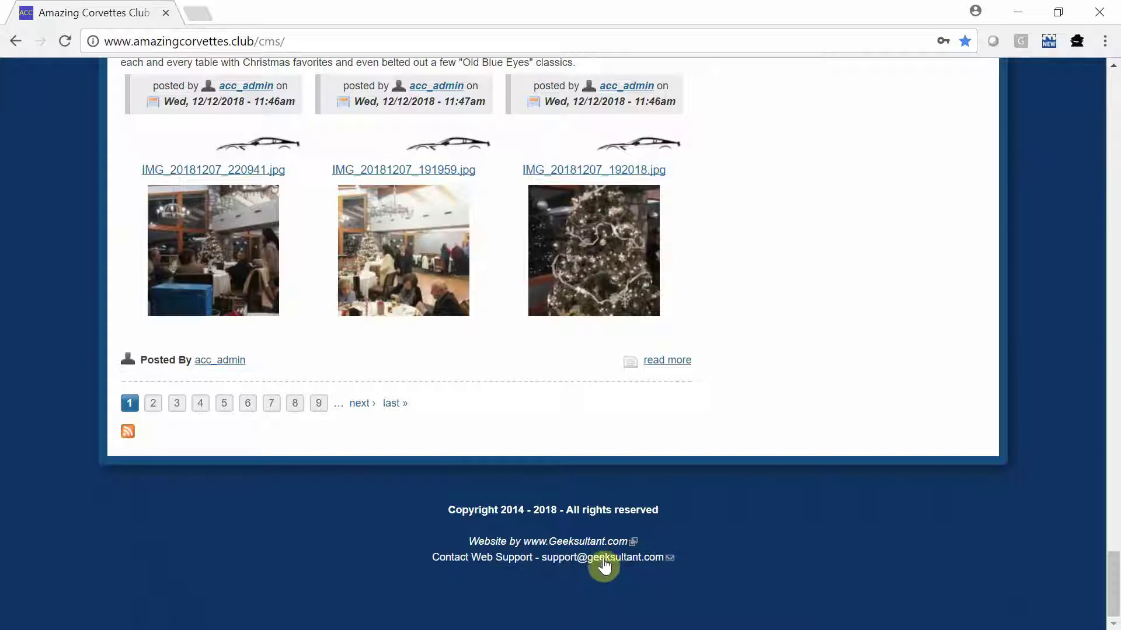
drag(1111, 575, 1116, 108)
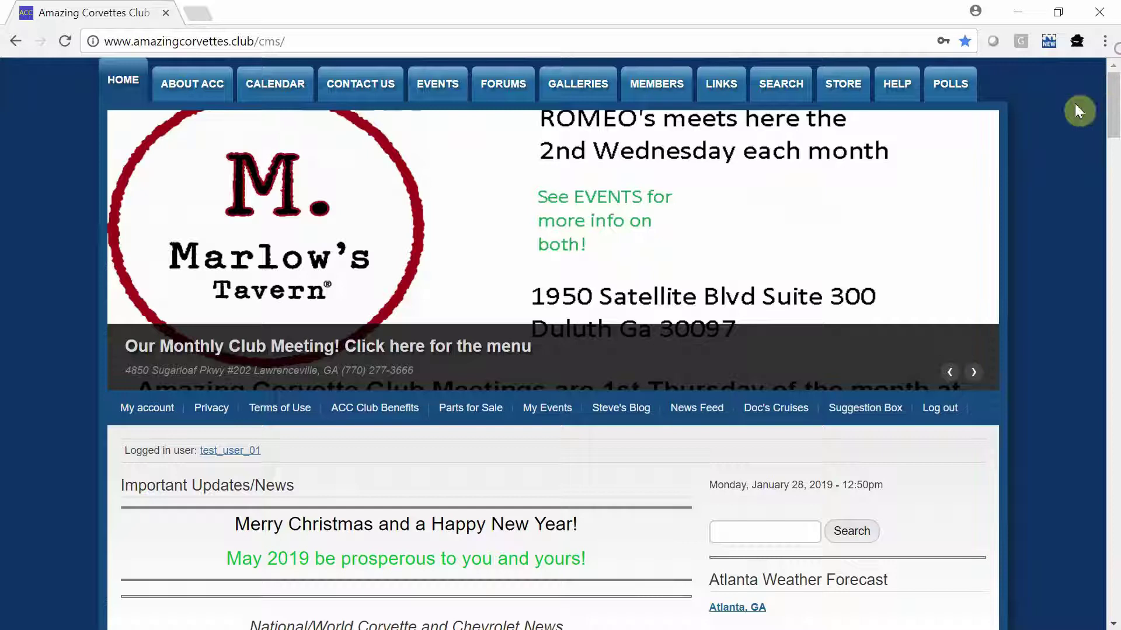